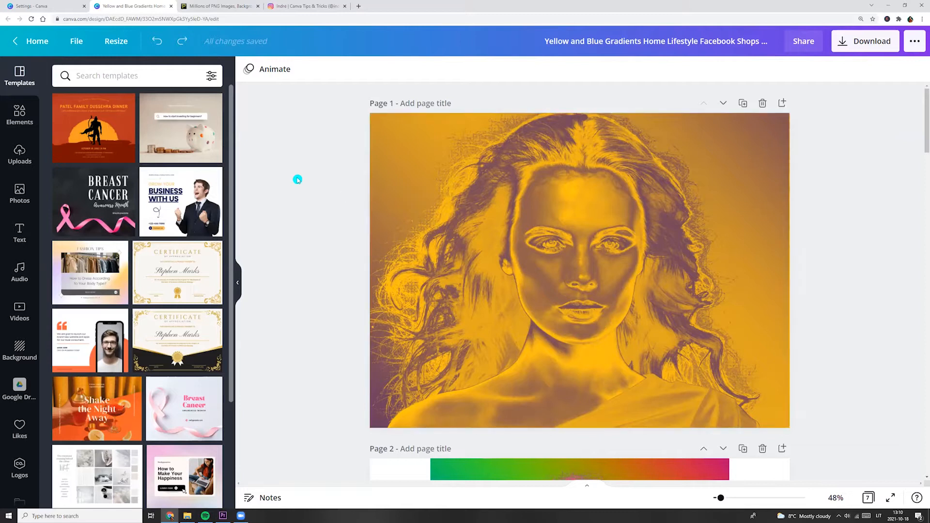
Switch to the PngAAA website and browse its popular PNG images
click(222, 6)
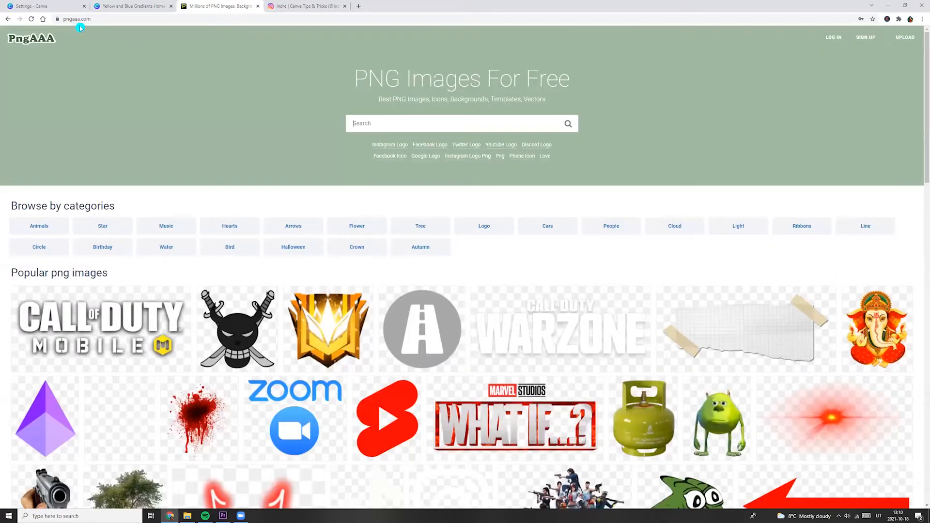
scroll(320, 325, down, 6)
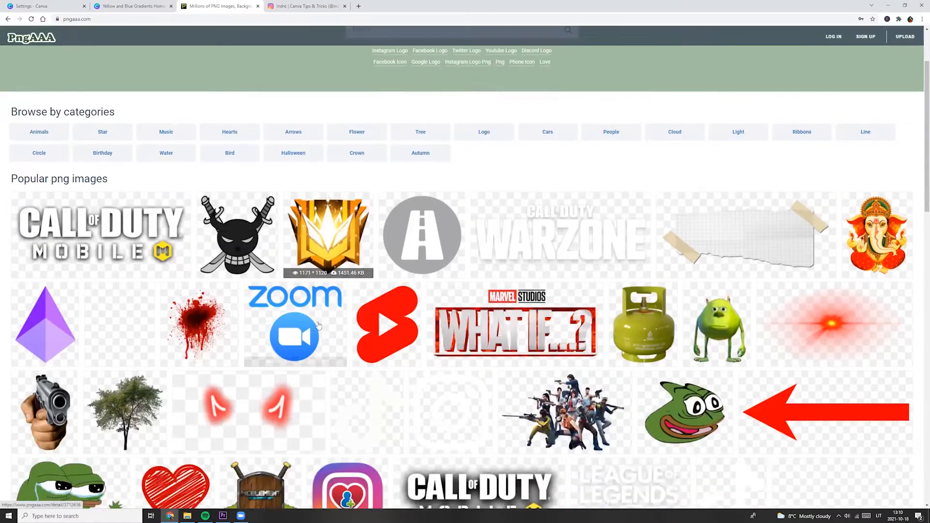
scroll(322, 326, down, 1)
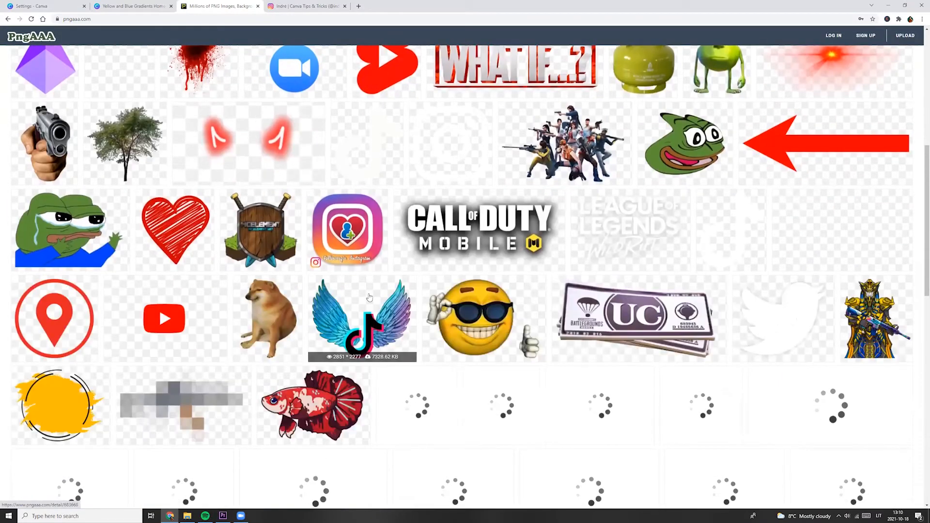
scroll(348, 204, up, 8)
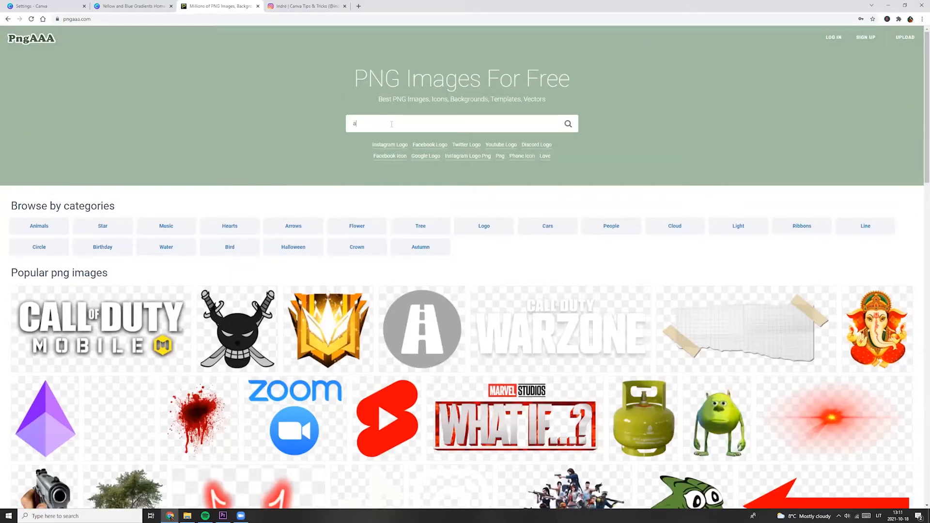
Search PngAAA for a portrait and download the free "Dark Blue Eyes Brown Hair" PNG
key(Return)
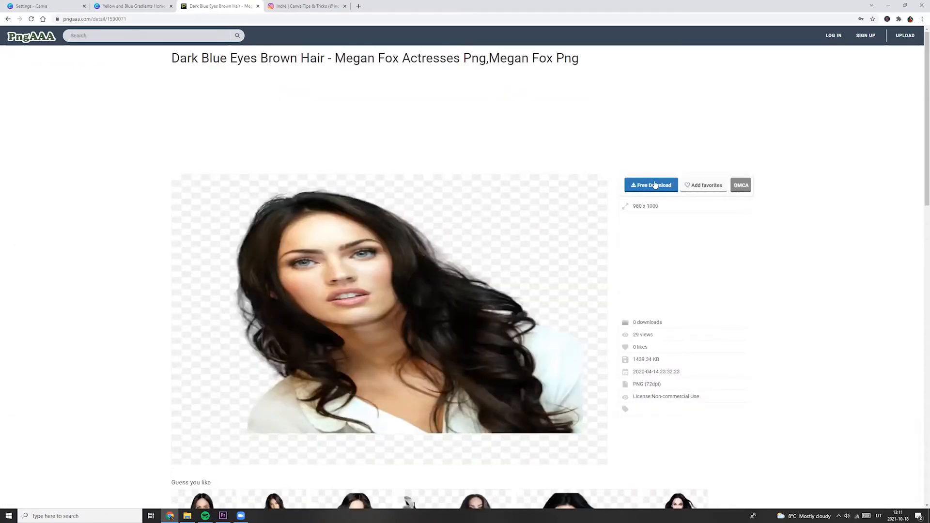
click(653, 187)
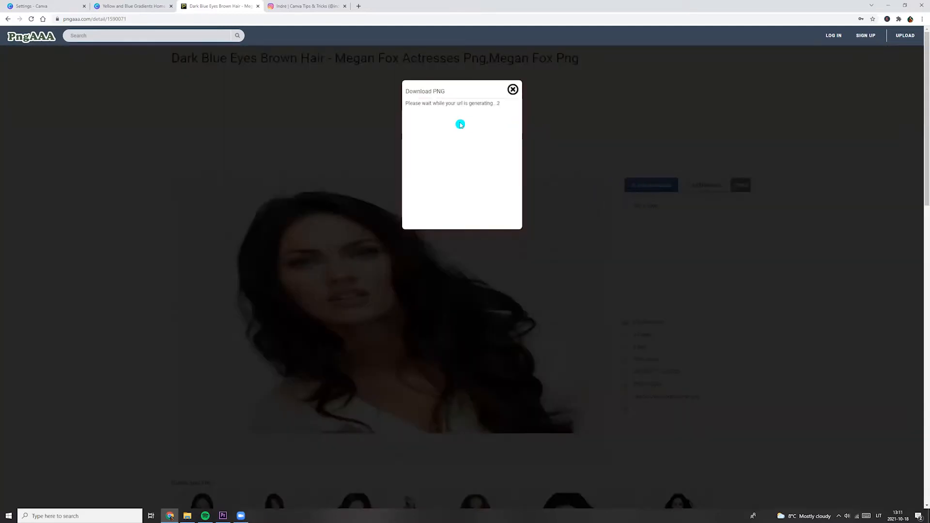
click(432, 212)
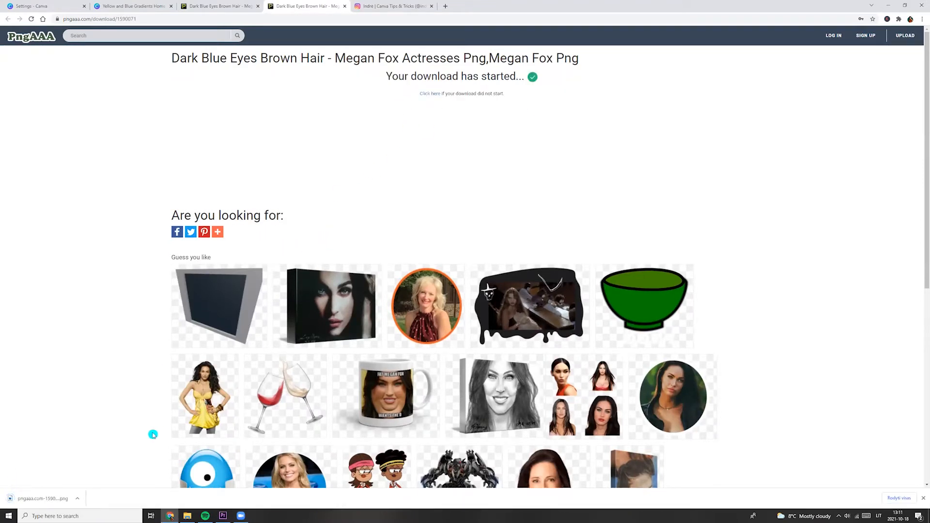
Show the downloaded portrait PNG in its folder and upload it to the Canva design
click(78, 499)
click(93, 476)
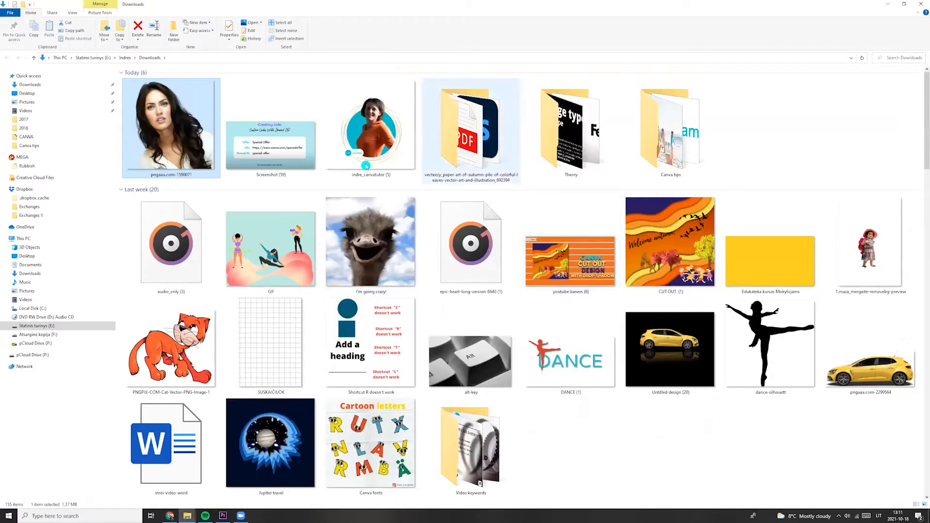
click(904, 4)
drag(603, 255, 48, 160)
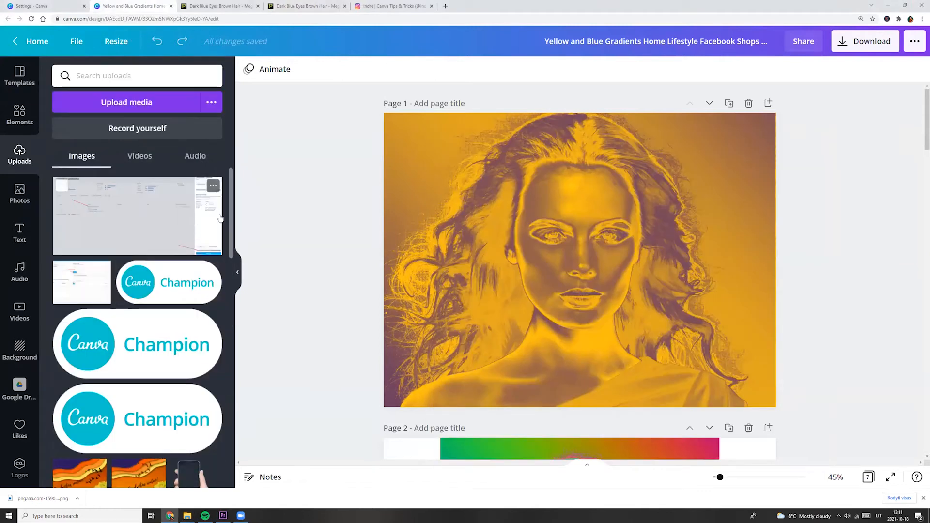
Add a blank page after page 1, place the uploaded portrait on it and enlarge it to nearly the full page height
click(768, 102)
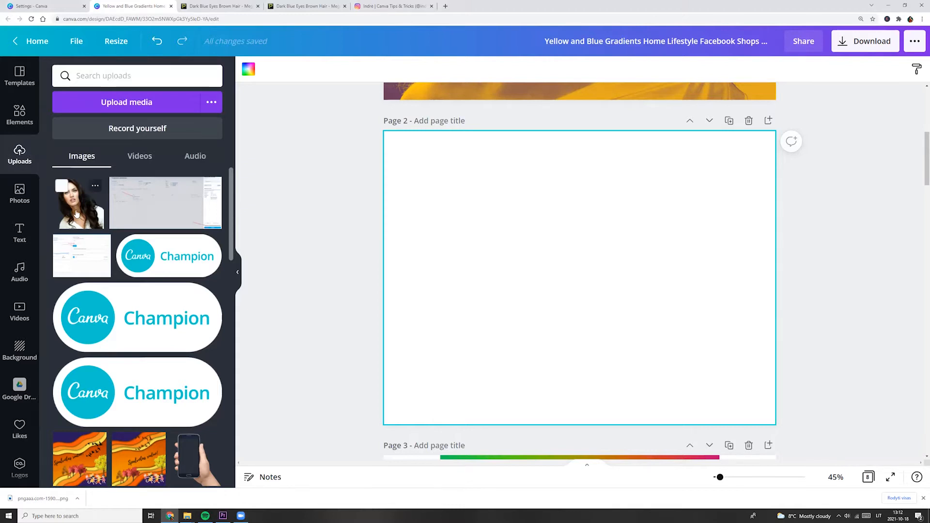
click(55, 201)
drag(491, 188, 432, 151)
drag(663, 369, 711, 412)
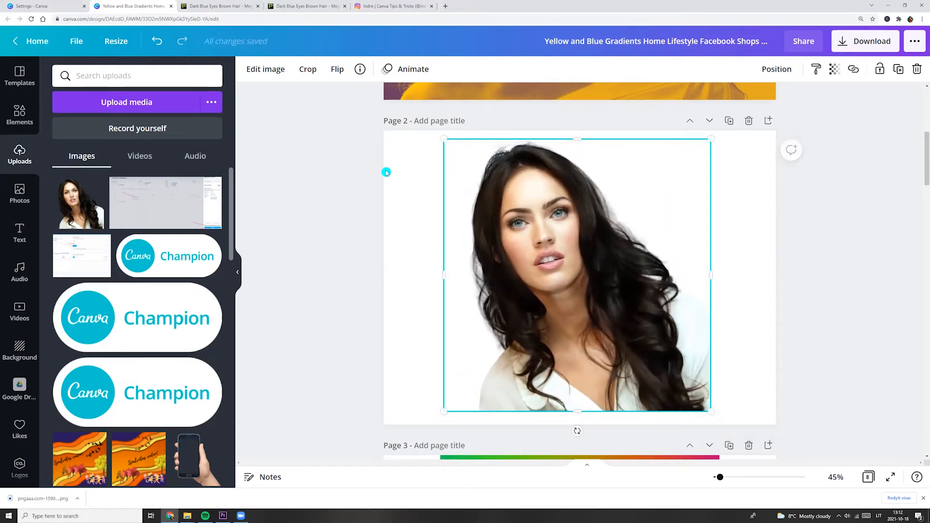
Choose the Rainbow effect from the ColorMix image effects for the portrait on page 2
click(277, 72)
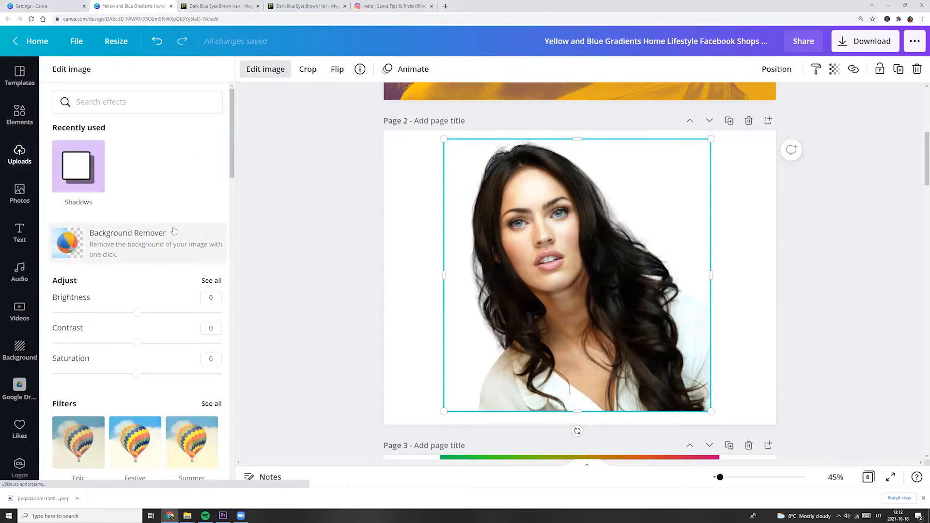
scroll(170, 233, down, 5)
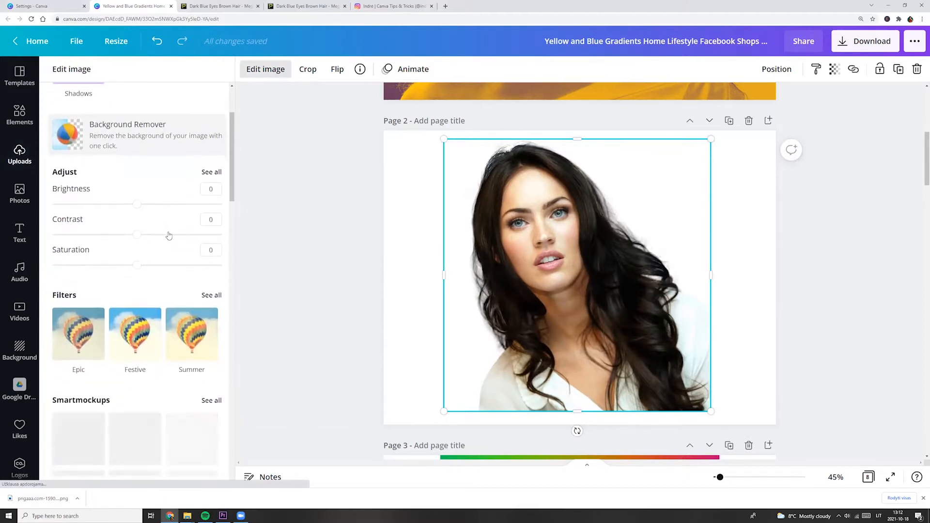
scroll(168, 236, down, 10)
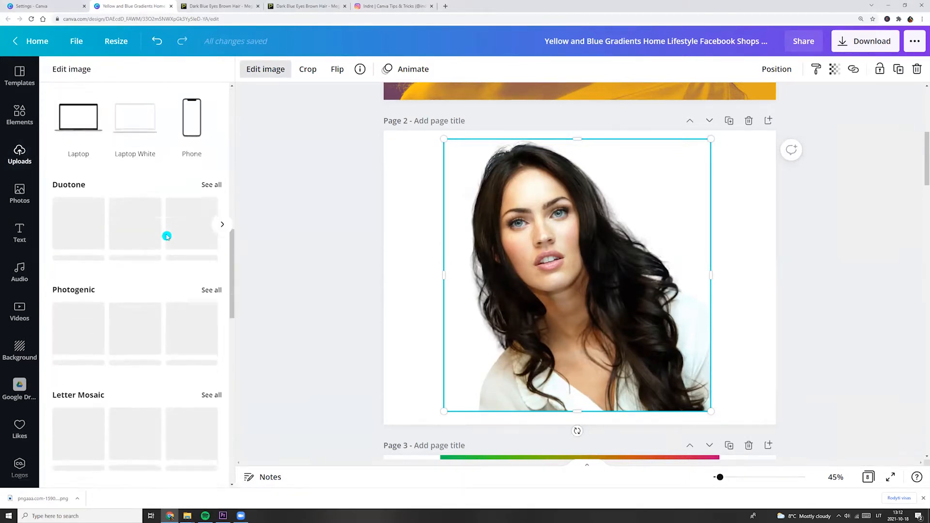
scroll(166, 236, down, 6)
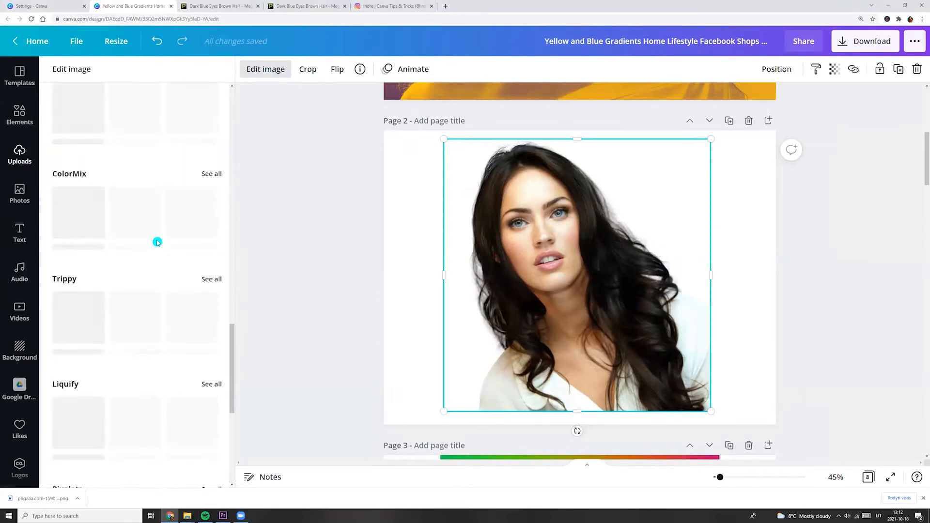
scroll(155, 241, up, 1)
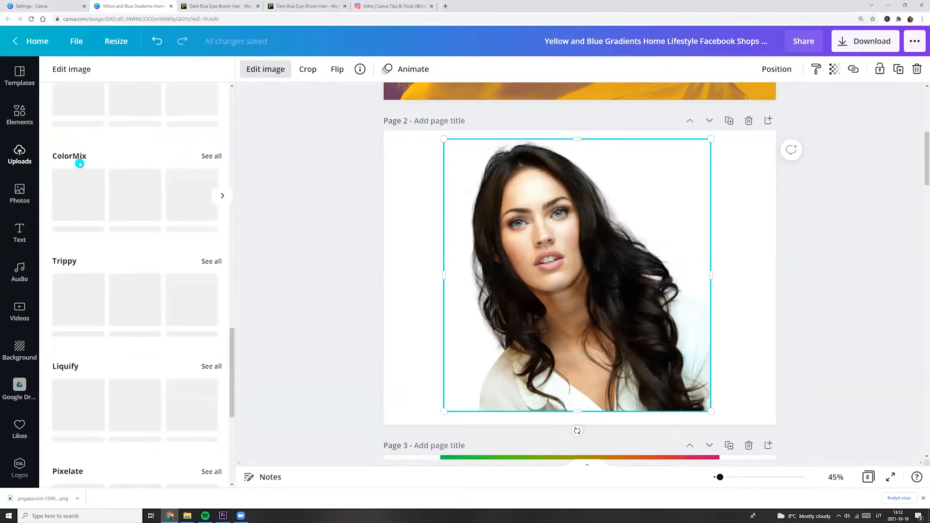
click(213, 157)
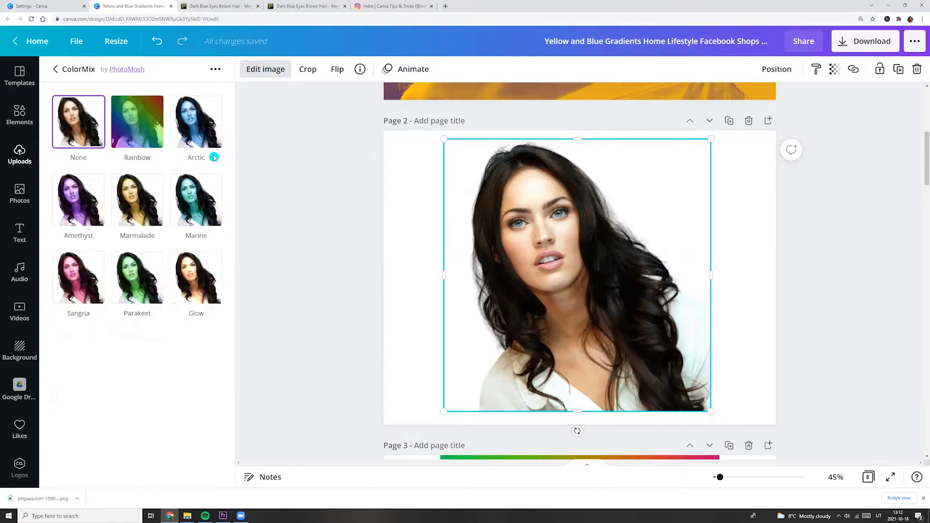
click(138, 129)
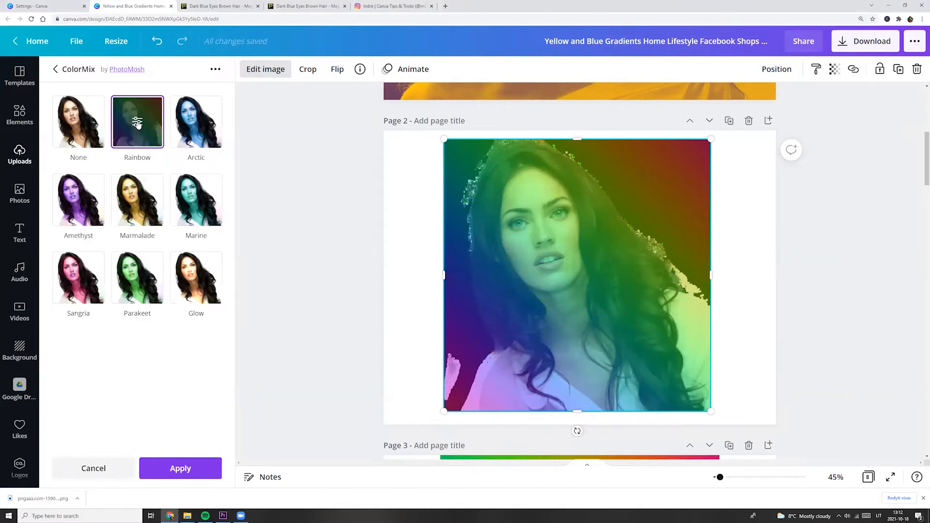
Set the Rainbow effect's amount to 0,8 and offset to 2, and apply it to the portrait
click(137, 123)
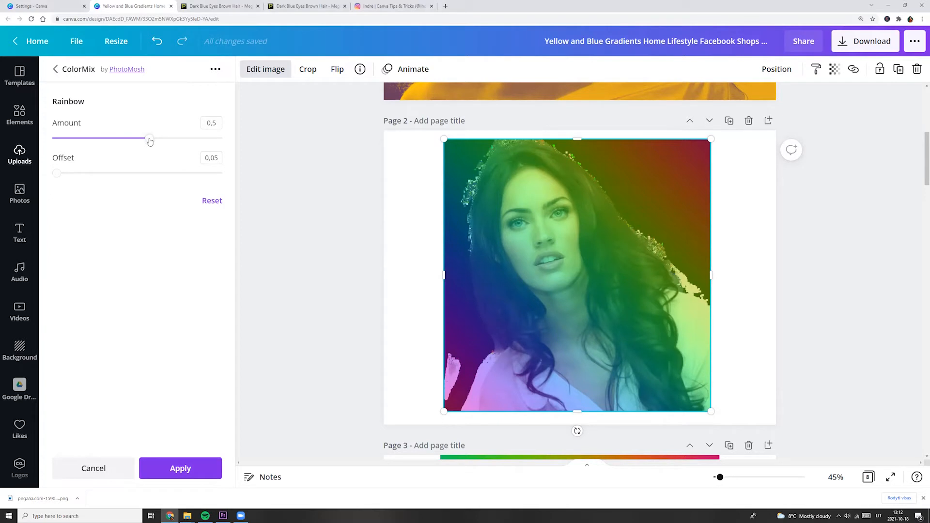
drag(151, 141, 234, 142)
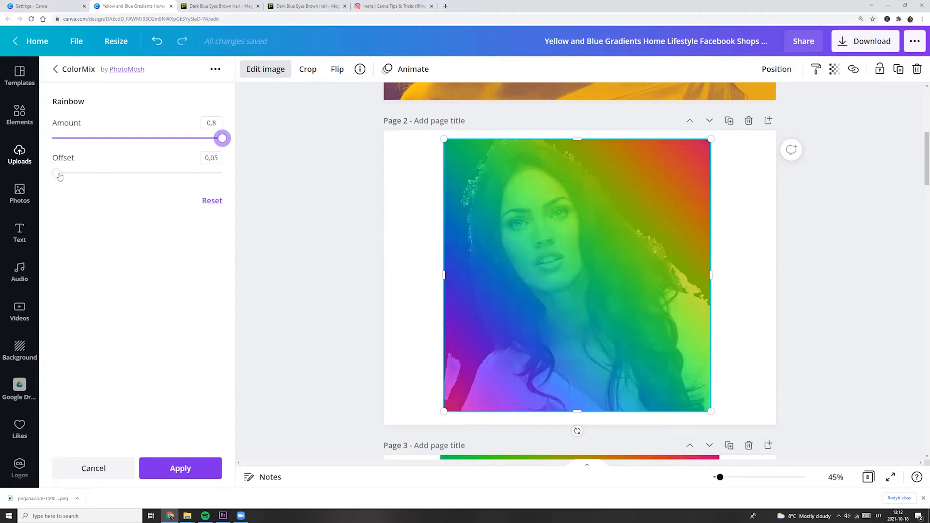
drag(59, 176, 254, 176)
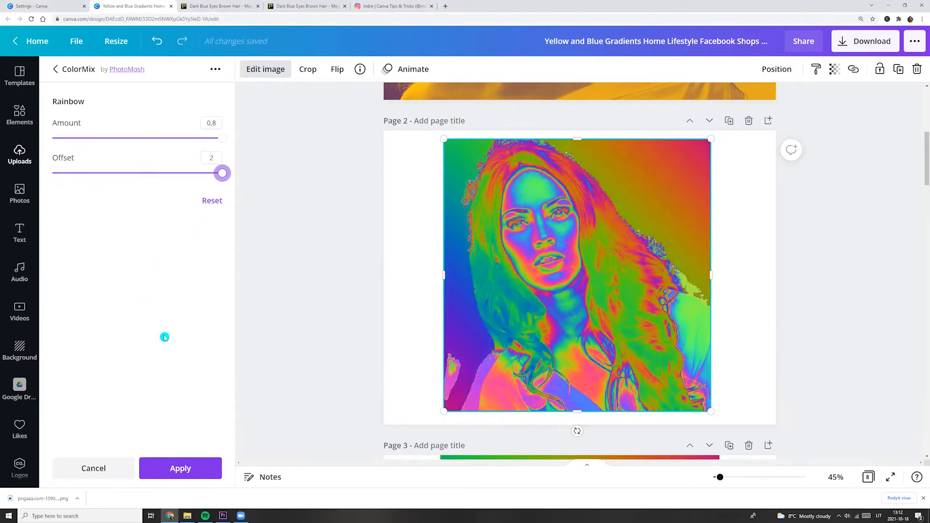
click(186, 468)
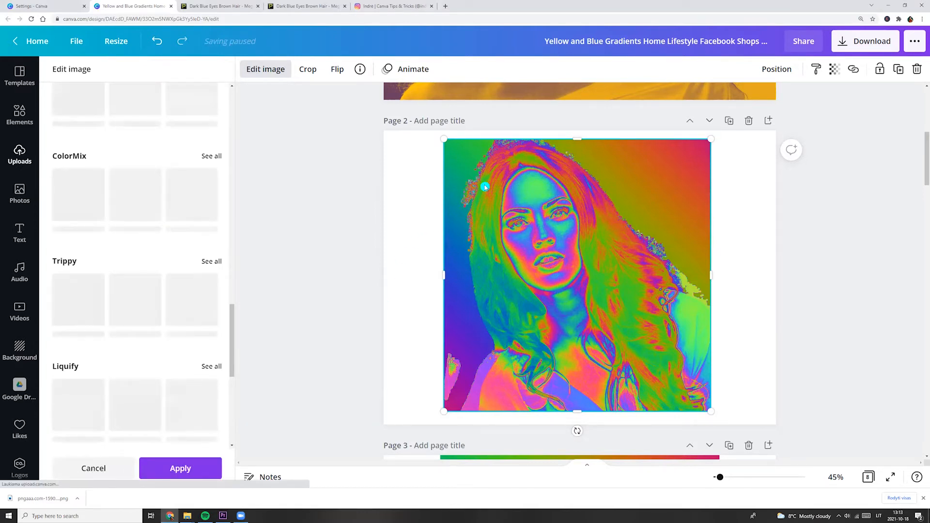
Set the rainbow portrait as the background of page 2 and shift it downward within the page to show more of the head
right_click(506, 201)
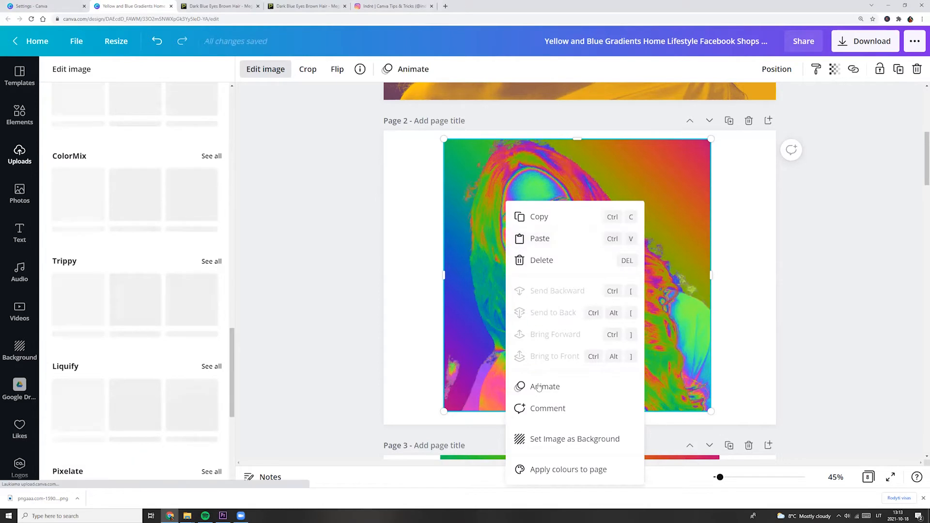
click(561, 441)
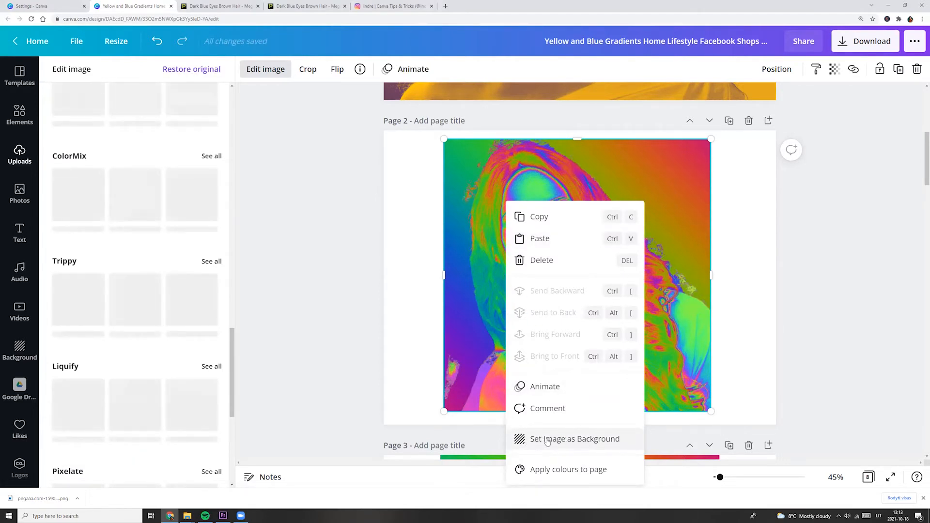
double_click(505, 298)
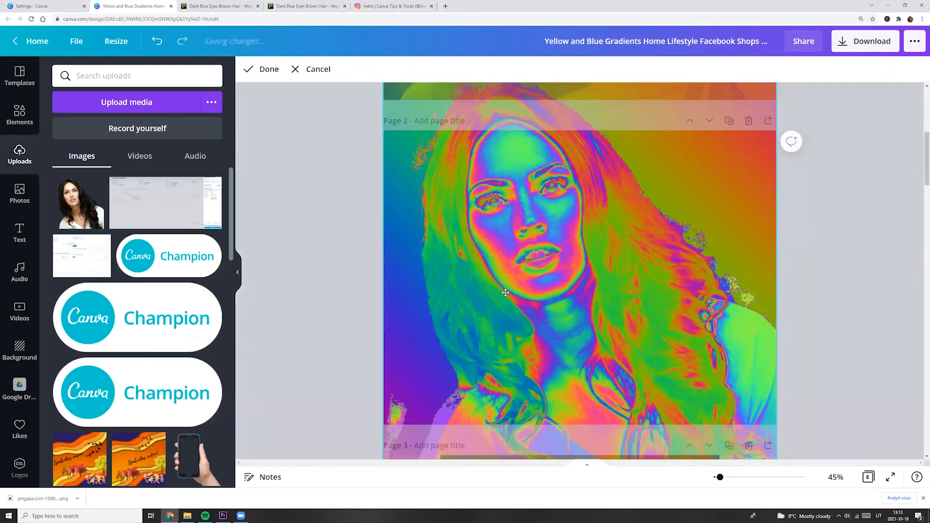
drag(517, 261, 519, 304)
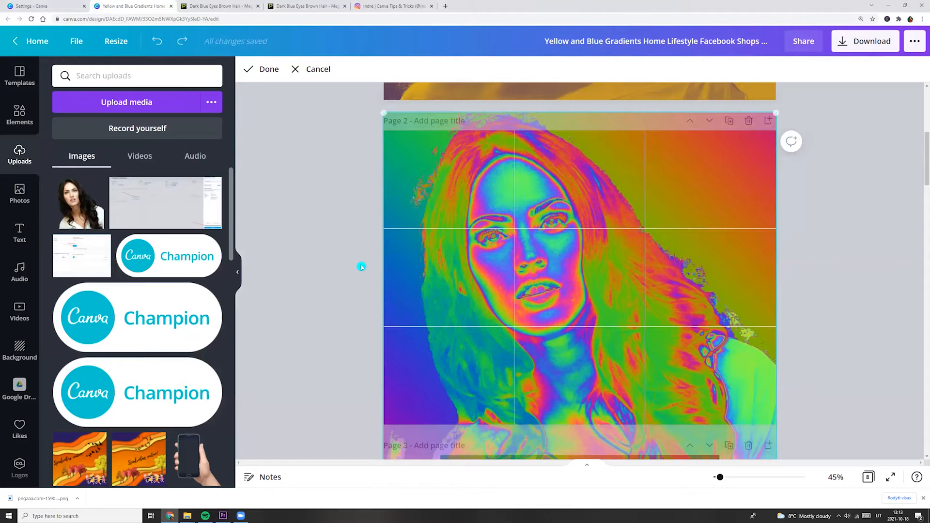
click(334, 260)
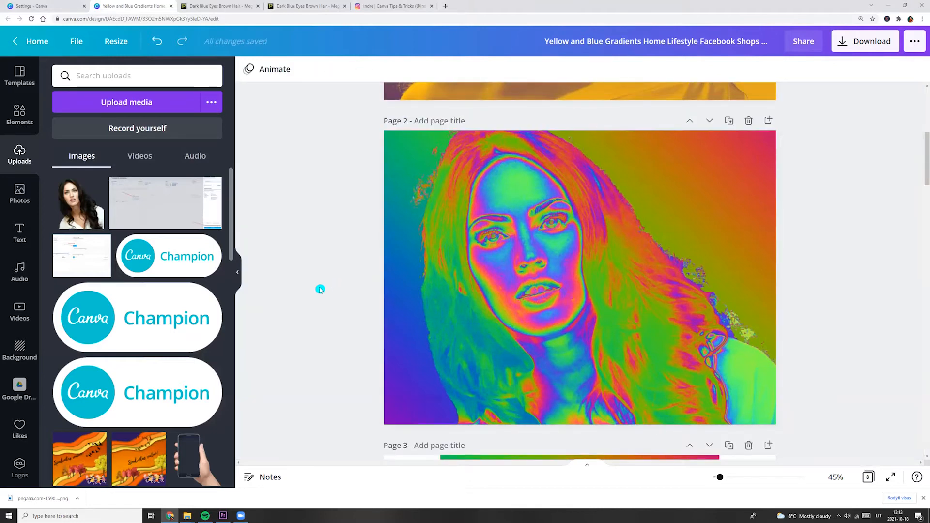
Download only page 2 of the design as a PNG and return to editing
click(844, 44)
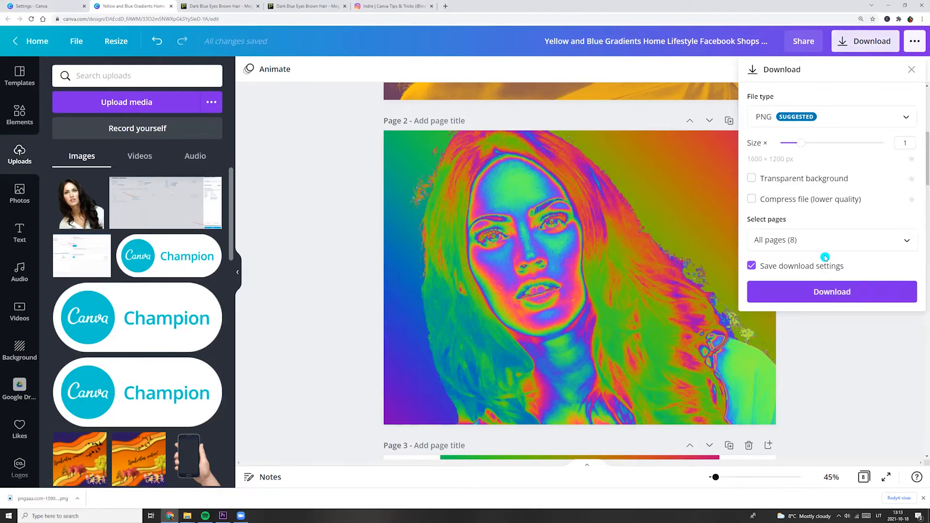
click(906, 241)
click(823, 334)
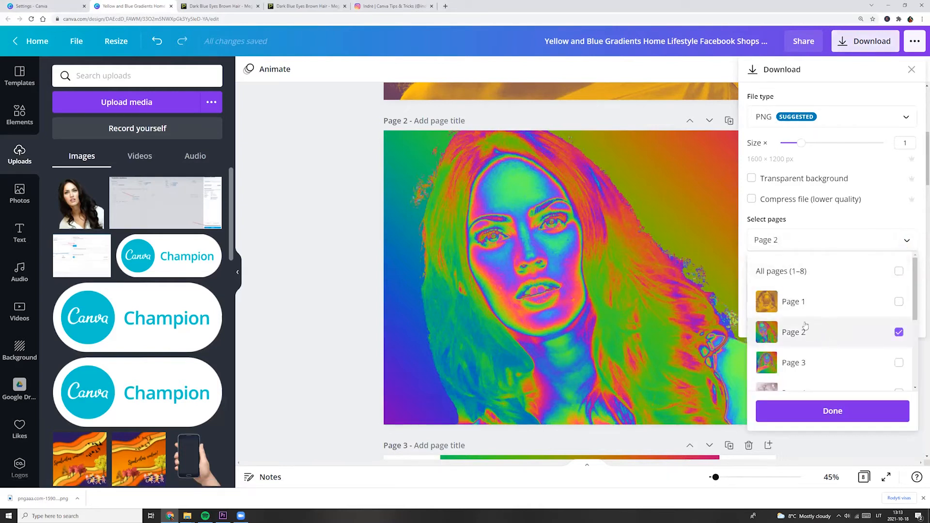
click(819, 411)
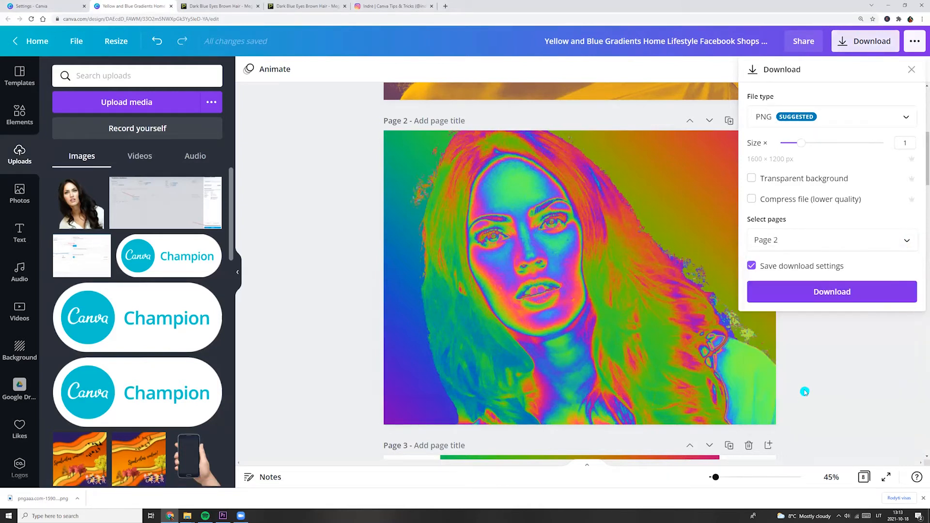
click(809, 294)
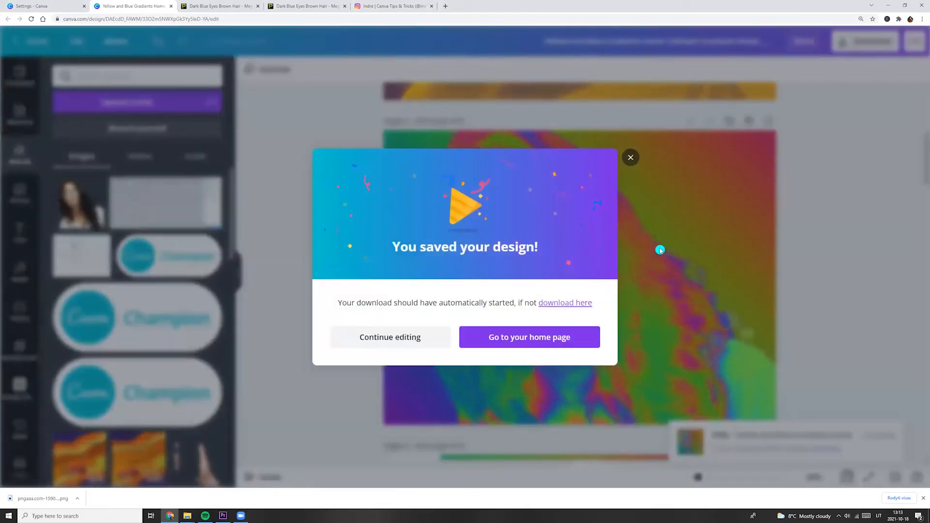
click(388, 336)
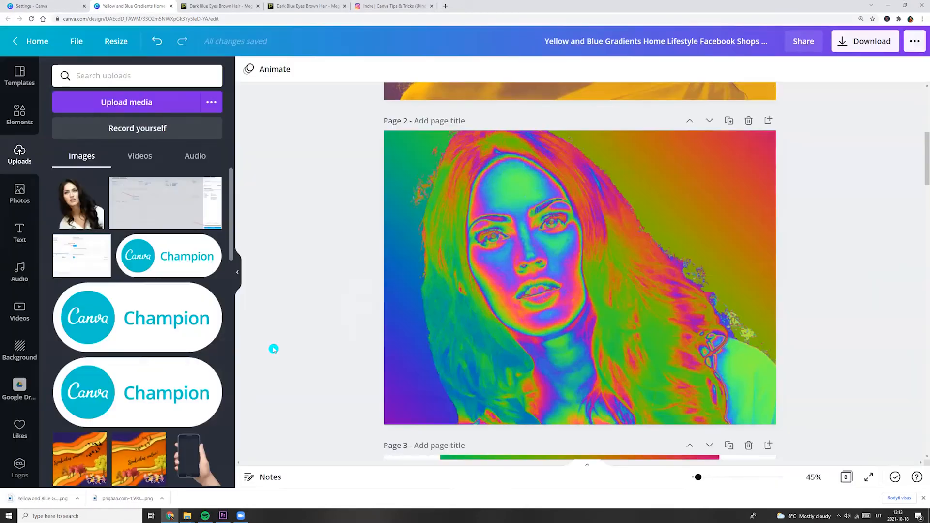
Show the downloaded rainbow portrait PNG in its folder and upload it back into the Canva design
click(79, 500)
click(97, 474)
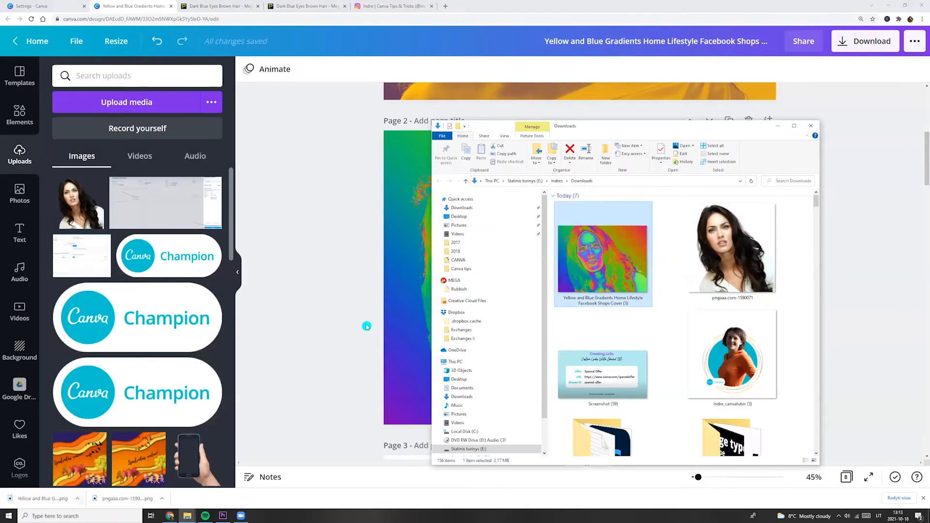
drag(596, 258, 107, 222)
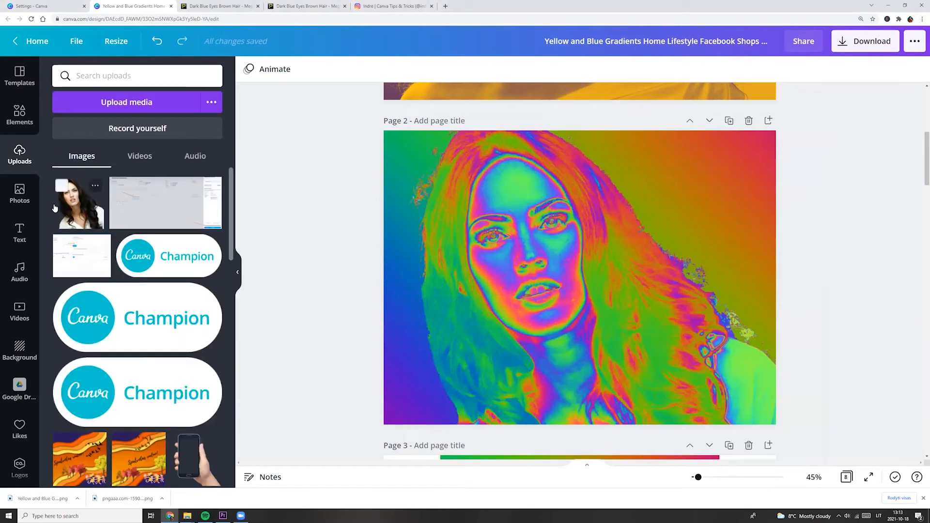
click(606, 227)
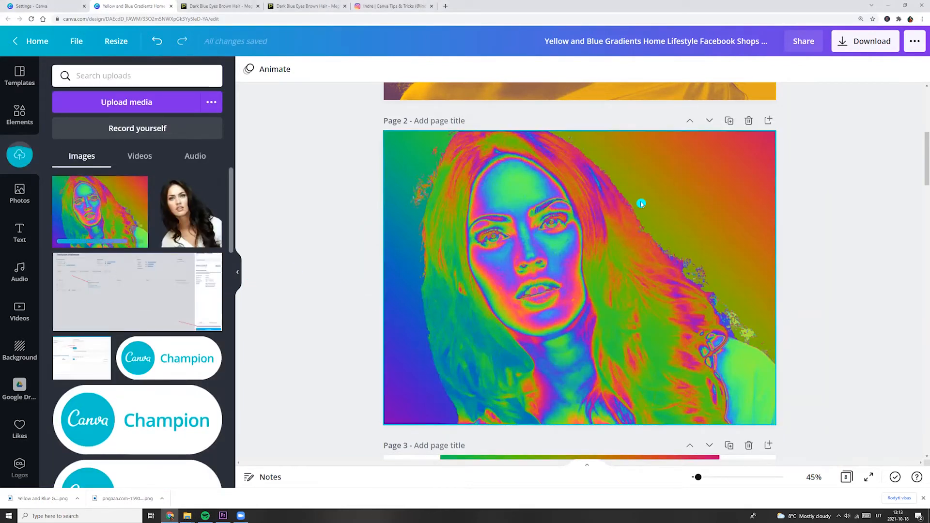
Add a blank page after page 2 and place the uploaded rainbow portrait on it
click(769, 122)
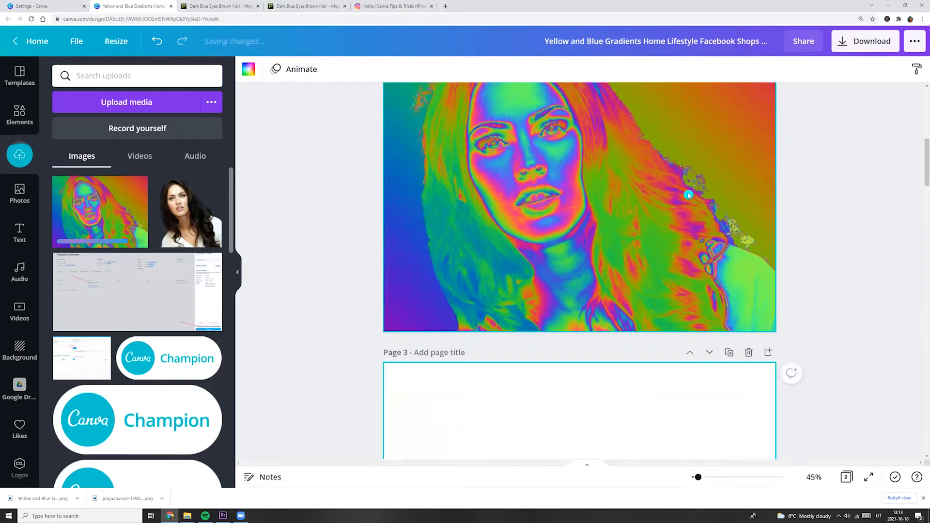
drag(97, 213, 480, 236)
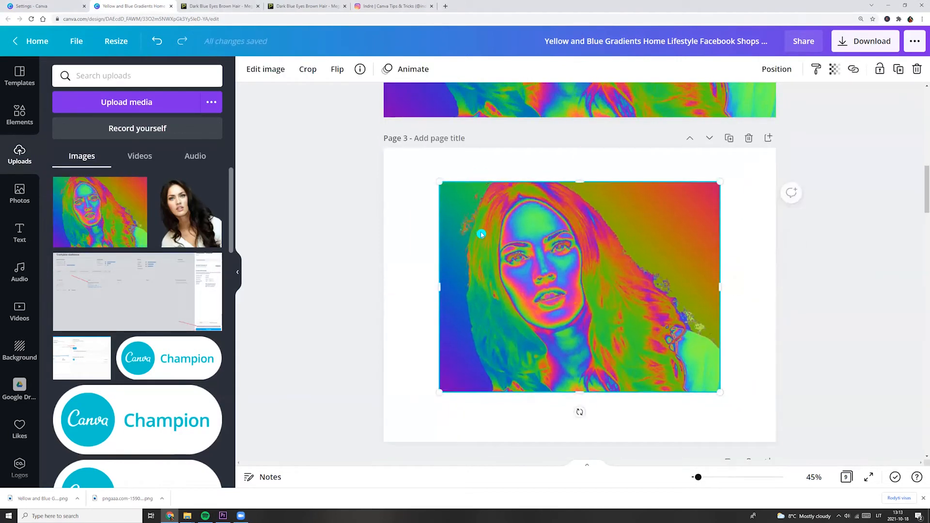
Apply the Mustard duotone effect to the rainbow portrait on page 3
click(261, 70)
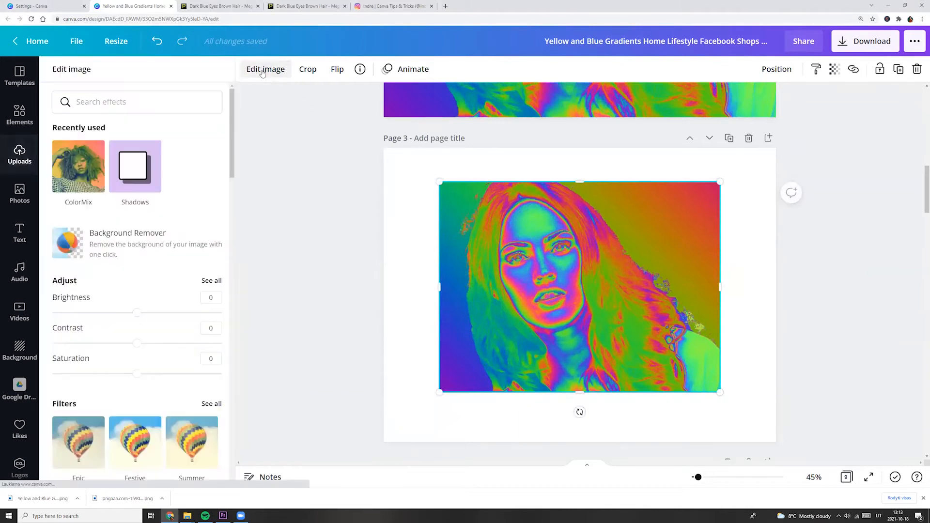
scroll(159, 260, down, 3)
scroll(159, 259, down, 10)
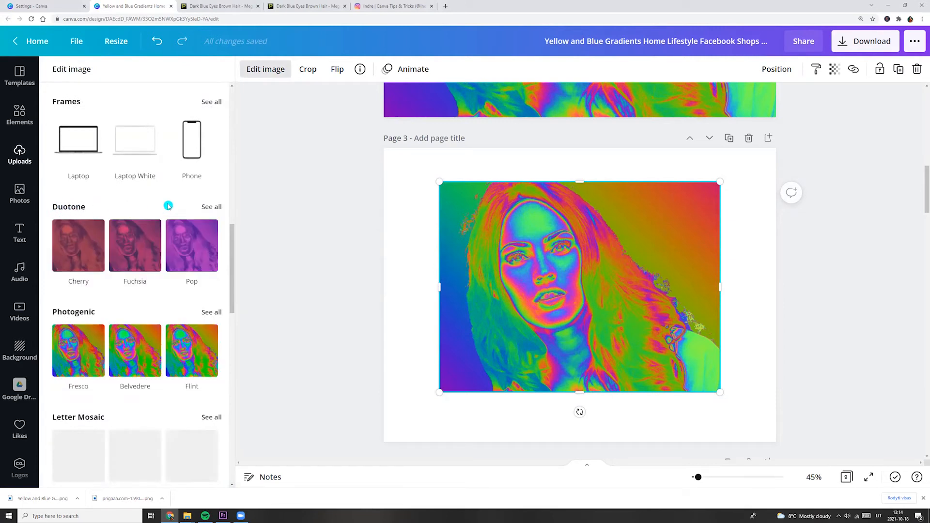
click(211, 207)
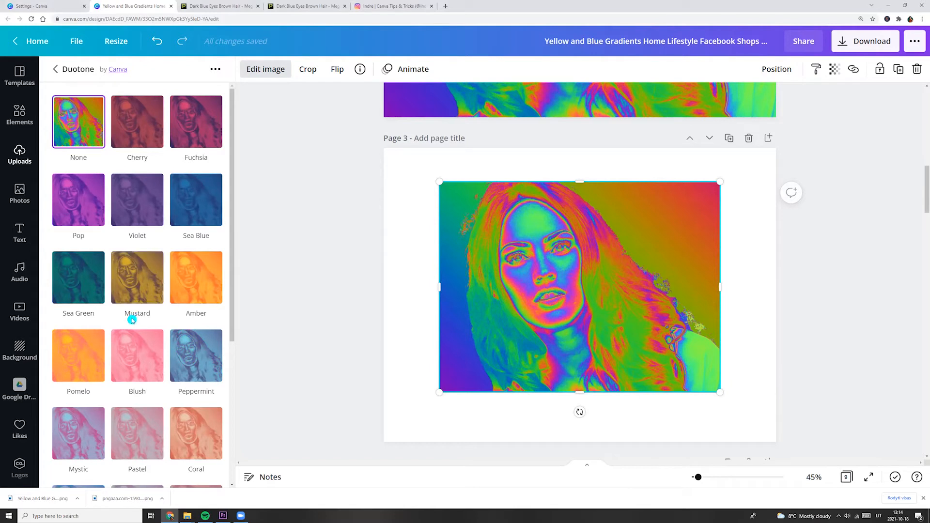
click(141, 286)
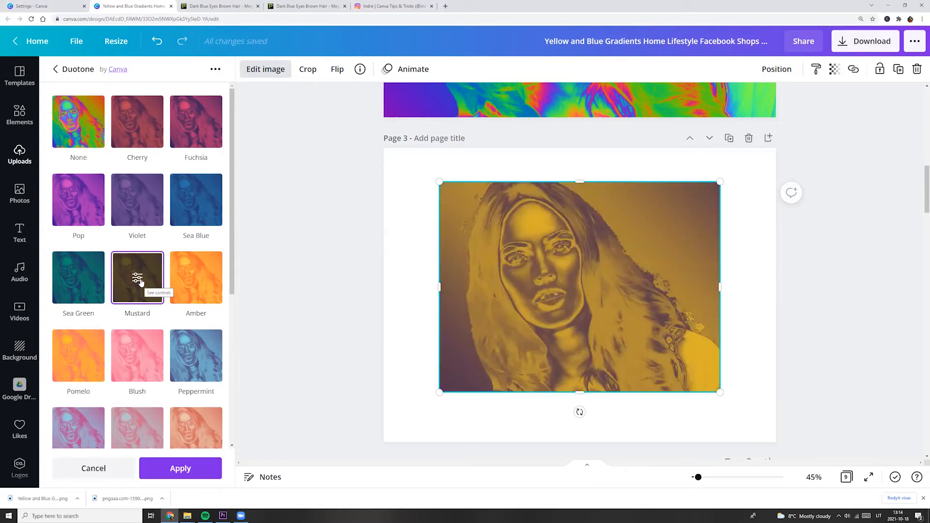
click(180, 469)
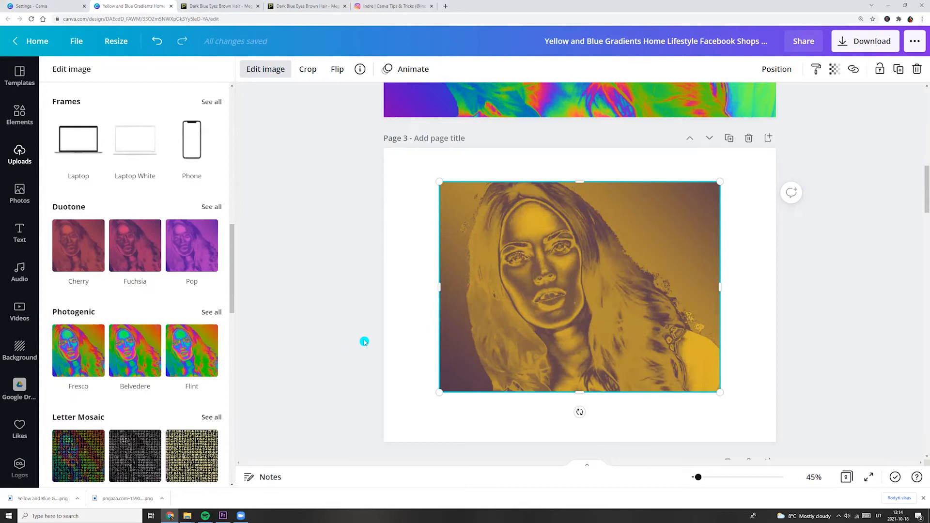
Adjust the duotone portrait to brightness 25, contrast 30 and saturation 22
scroll(121, 214, up, 6)
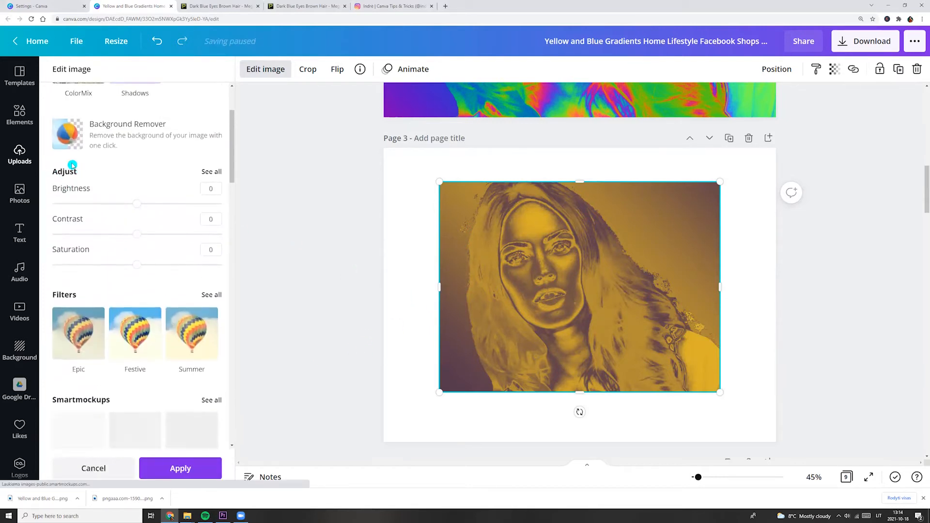
click(207, 172)
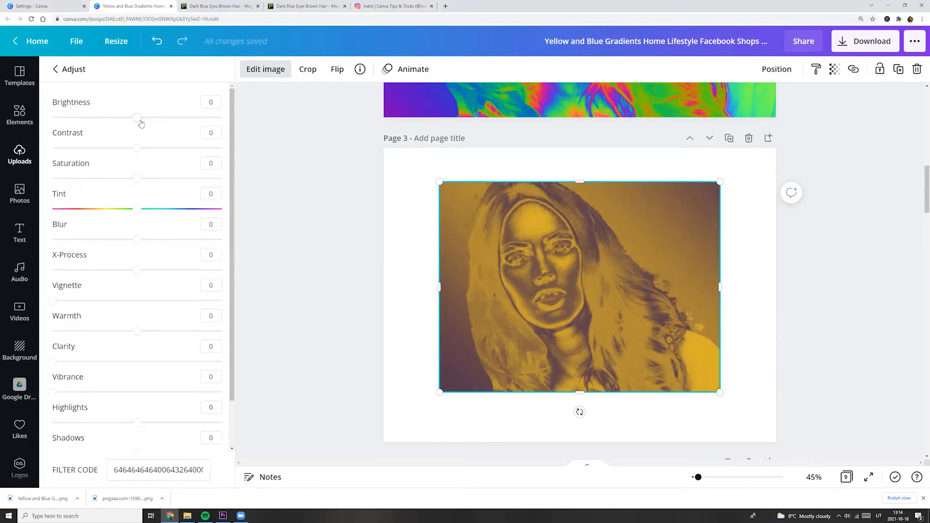
drag(137, 121, 159, 123)
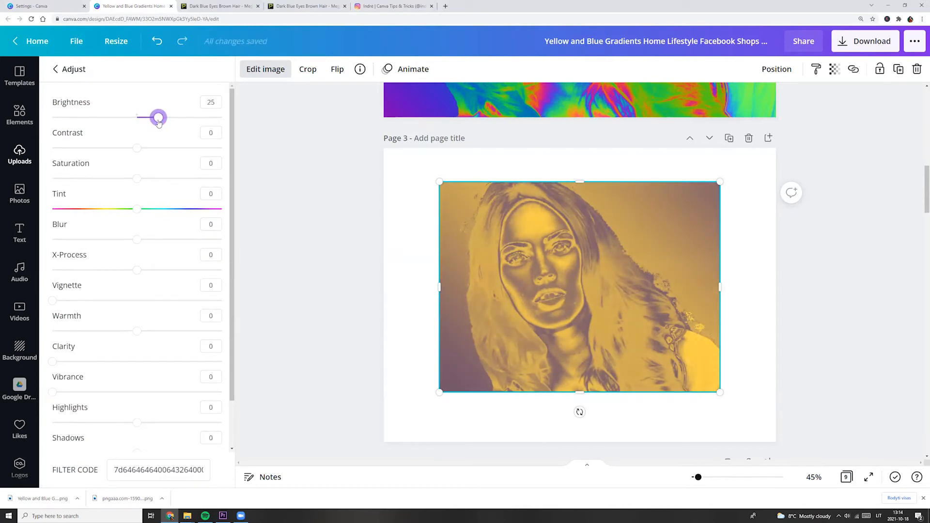
drag(139, 150, 164, 151)
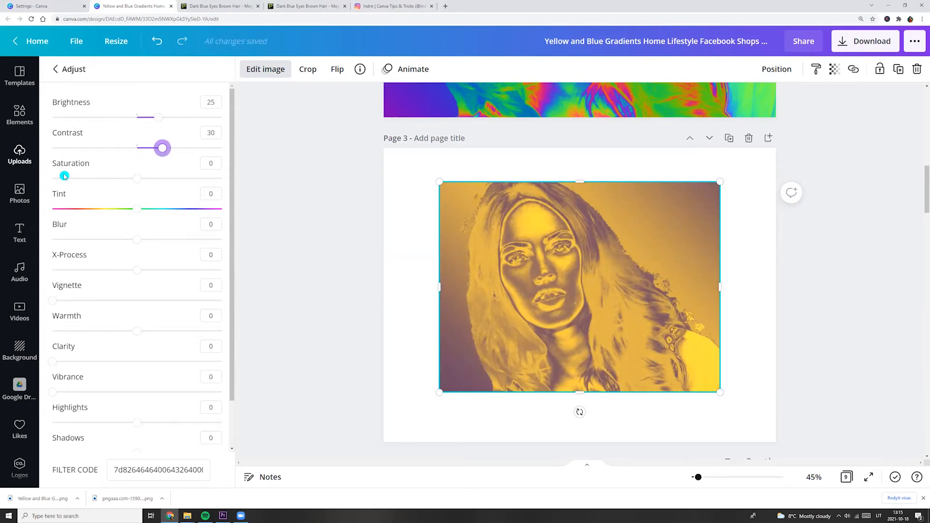
drag(133, 179, 155, 178)
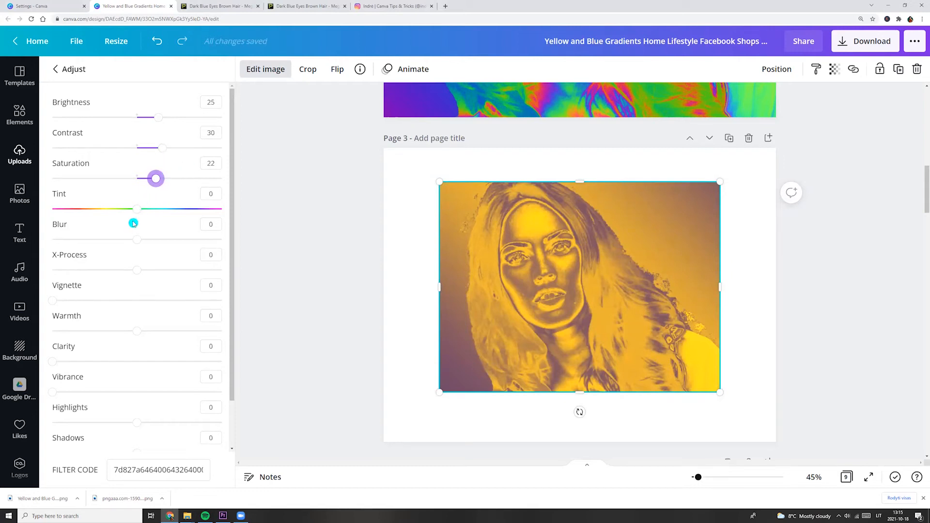
Set the adjusted duotone portrait as the background of page 3
click(329, 298)
right_click(541, 279)
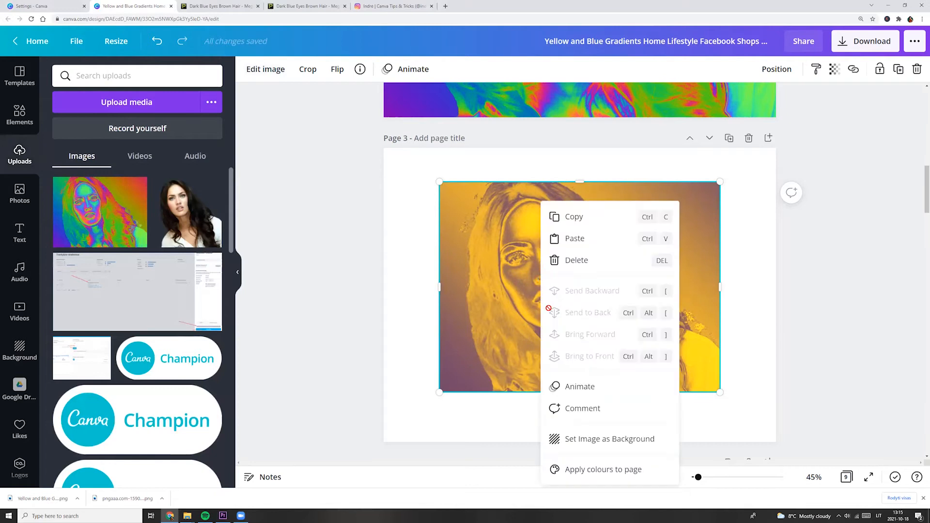
click(588, 439)
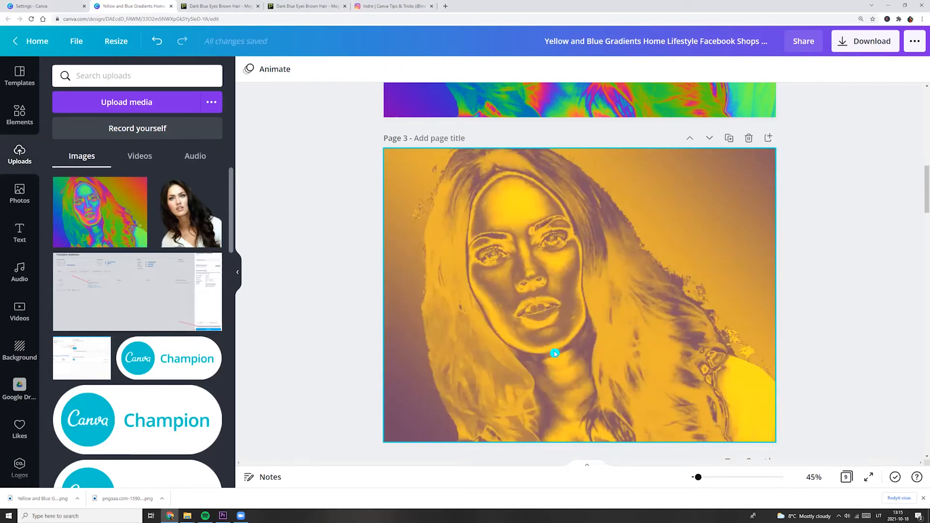
double_click(530, 313)
click(348, 293)
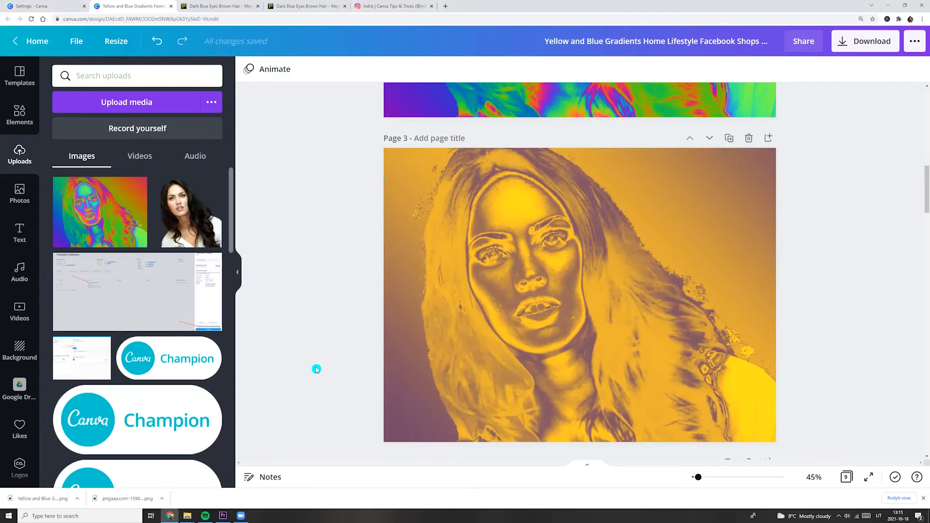
Place the original transparent portrait, scaled down, in page 3's upper-right corner and add a blank page after page 3
click(190, 213)
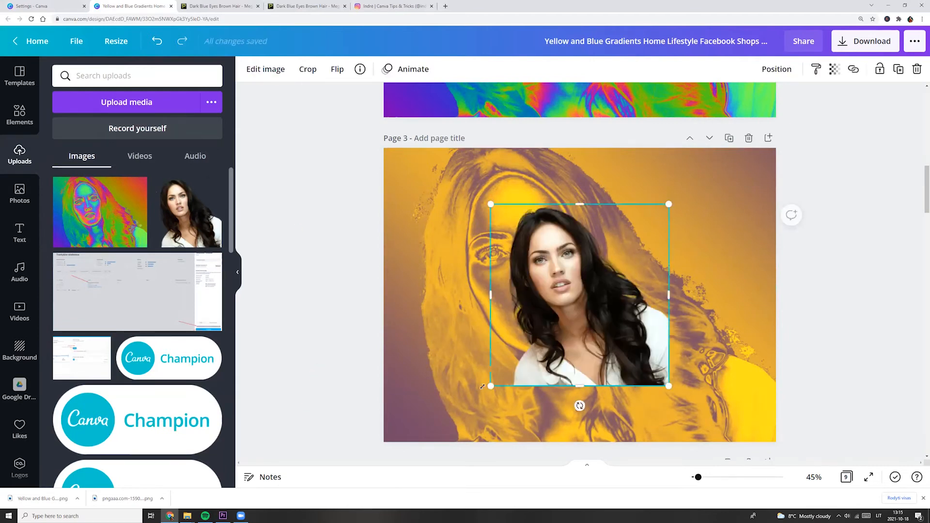
drag(502, 382, 579, 316)
drag(603, 270, 710, 216)
drag(669, 259, 674, 230)
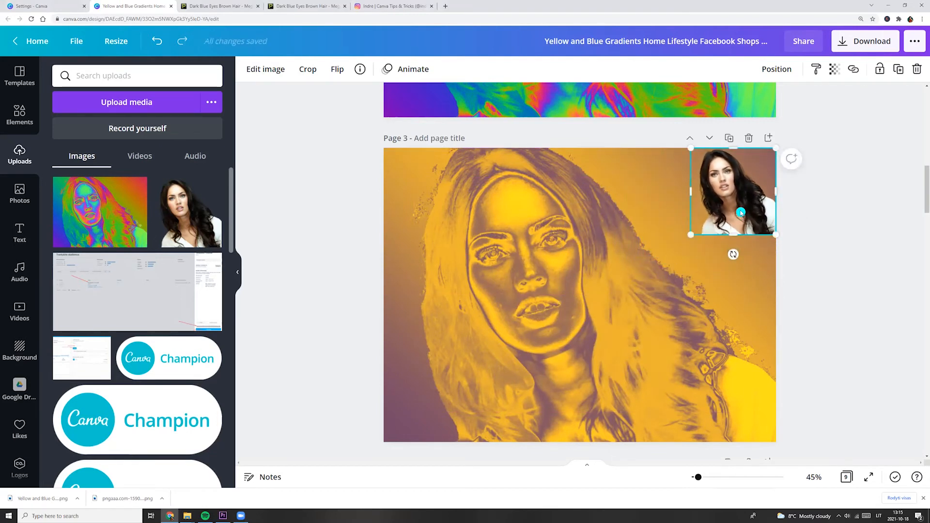
click(768, 138)
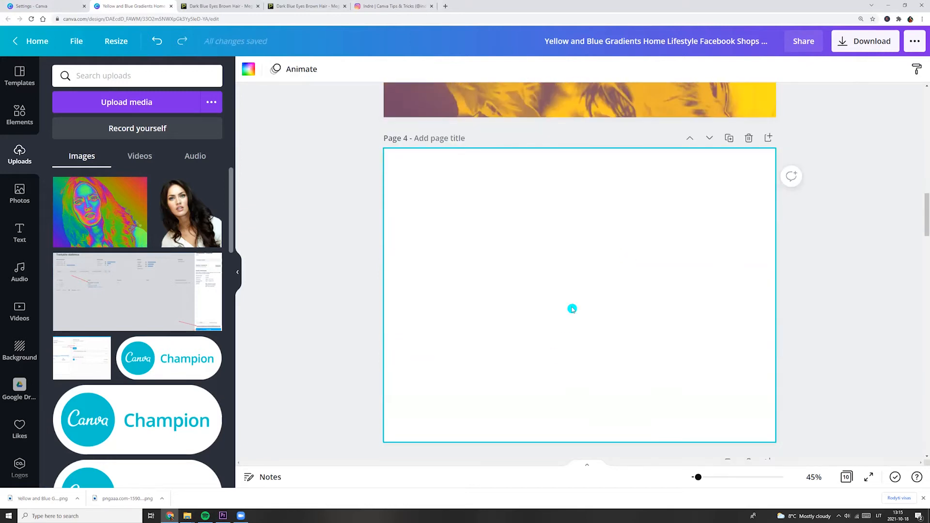
Switch to the PngAAA site, search for "actor" images and open the man in sunglasses and a green vest
click(217, 6)
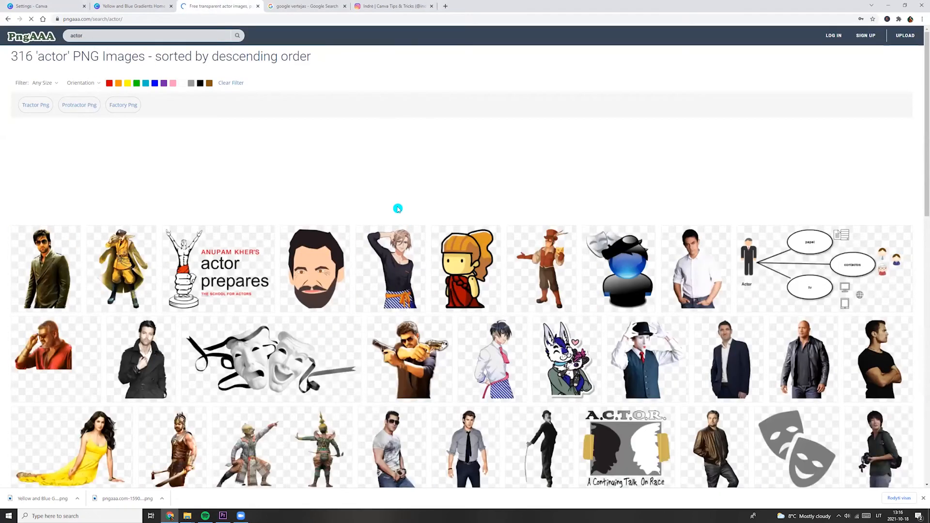
scroll(696, 228, down, 5)
click(692, 240)
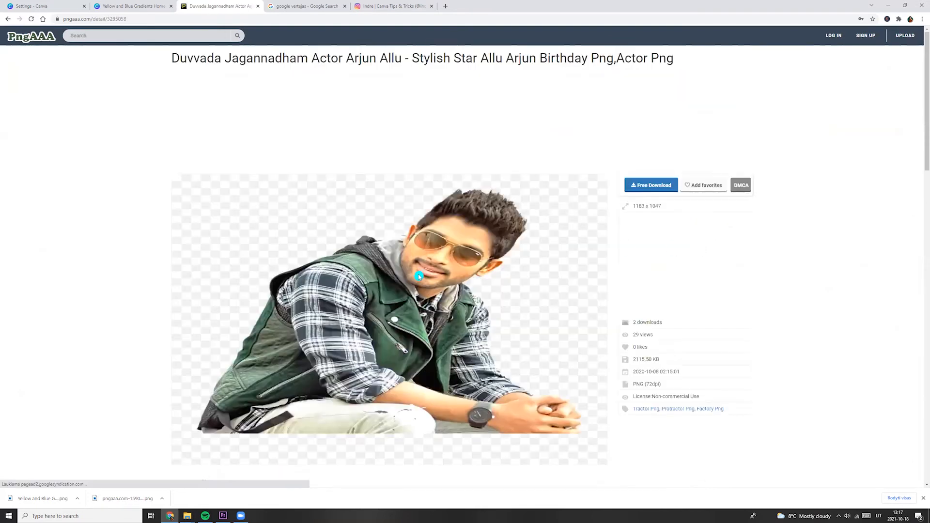
Download the free transparent PNG of the man in sunglasses and show the file in its folder
click(642, 186)
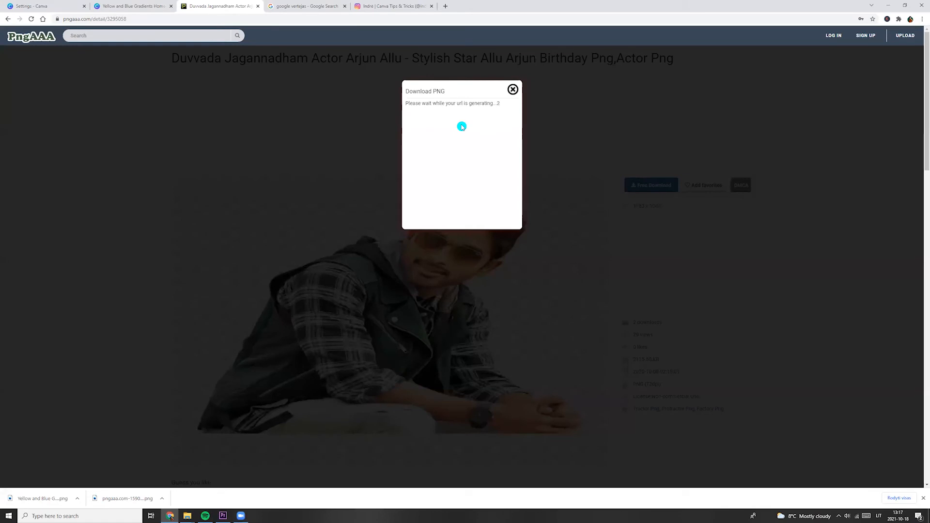
click(439, 214)
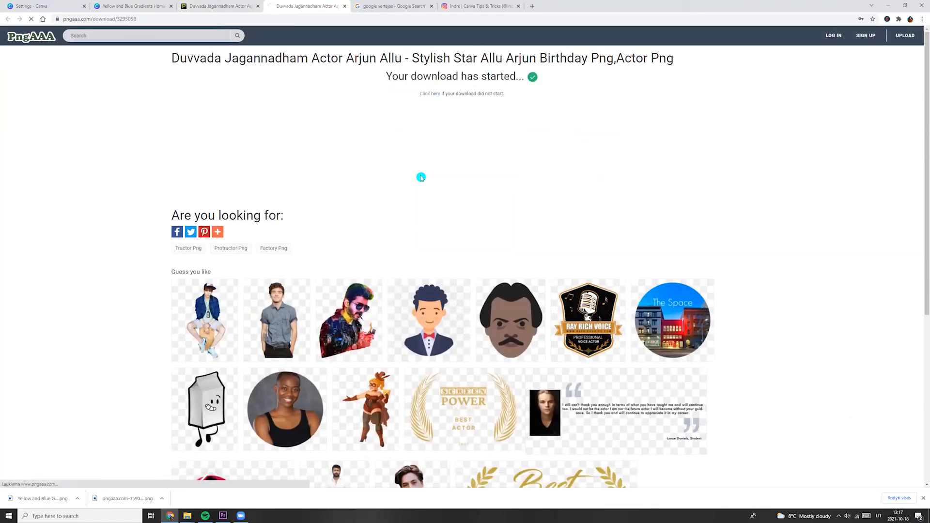
click(77, 498)
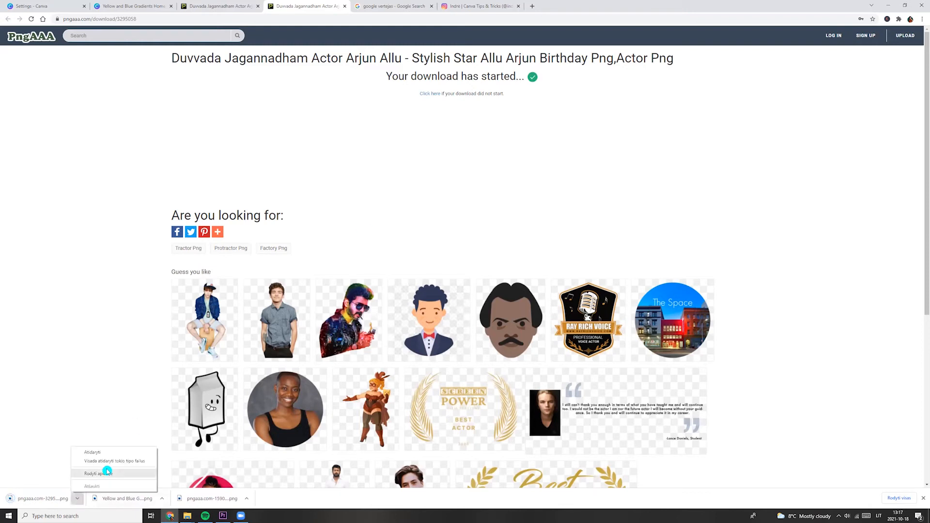
click(103, 478)
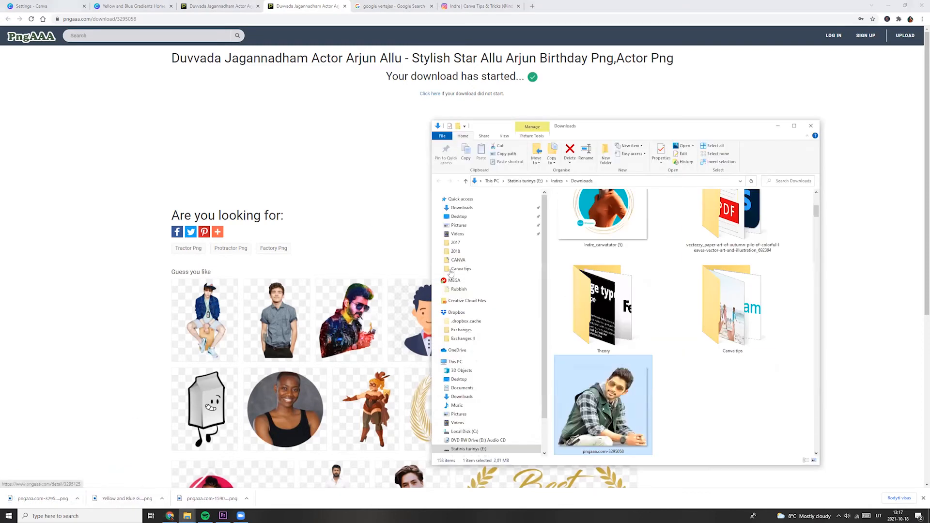